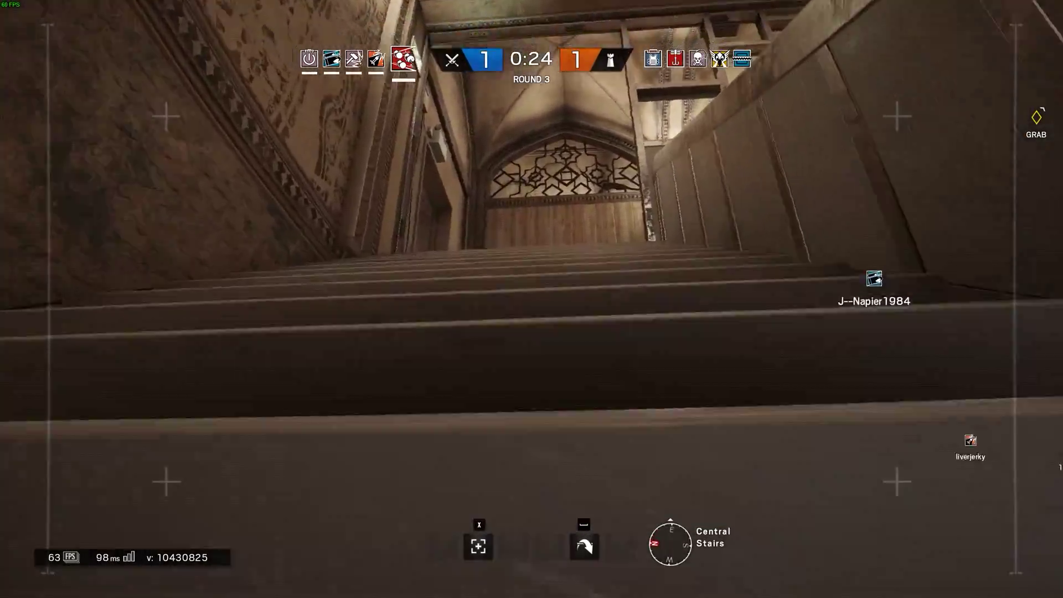
Step: Drive the drone up the stairs and through the 2F Main Hallway into the Break Room, scanning enemies
{"action": "key", "text": "w"}
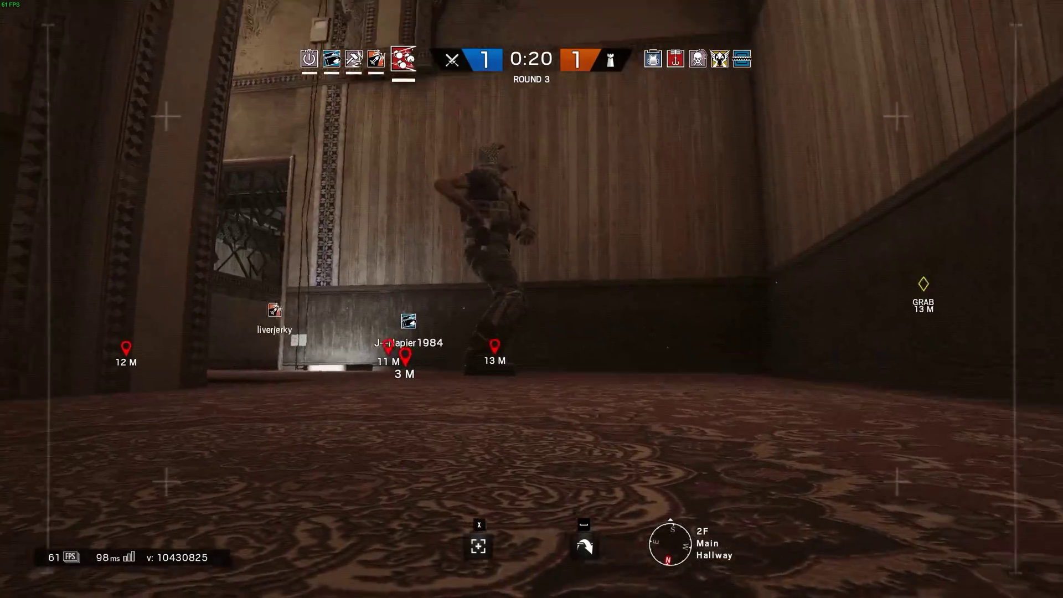
{"action": "key", "text": "x"}
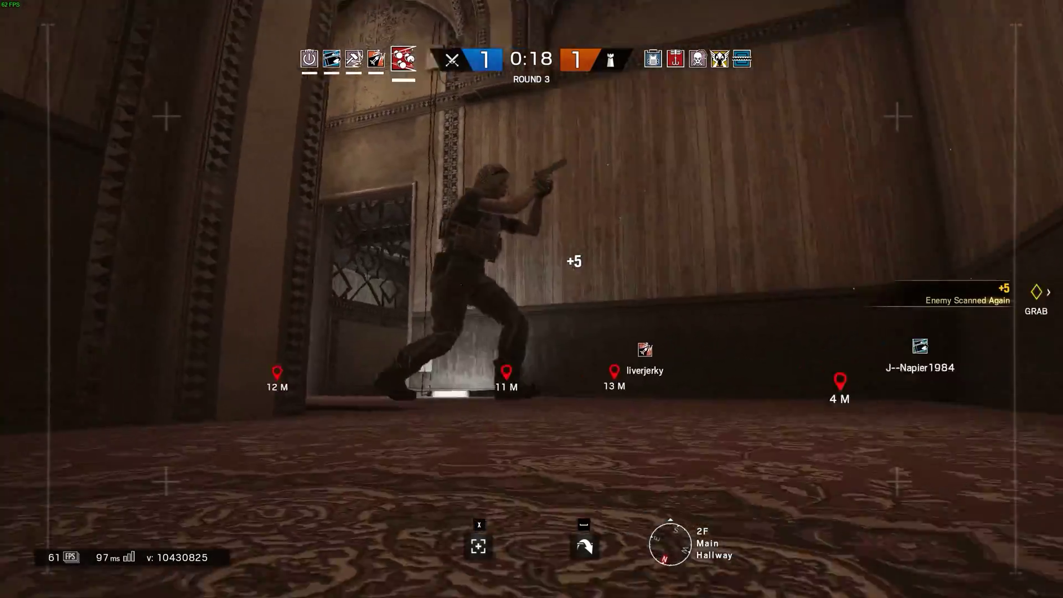
{"action": "key", "text": "w"}
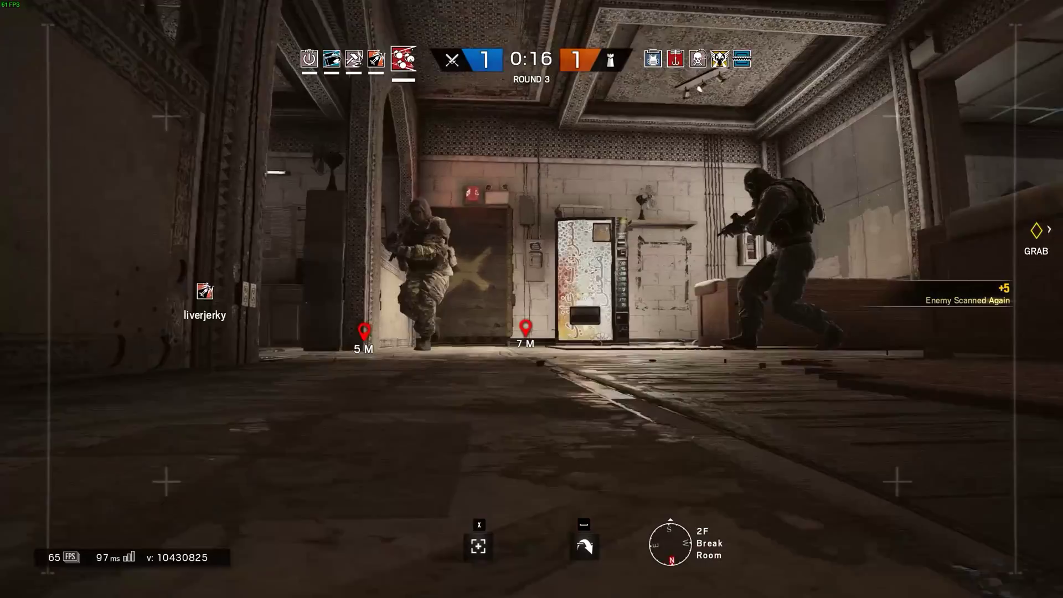
{"action": "key", "text": "x"}
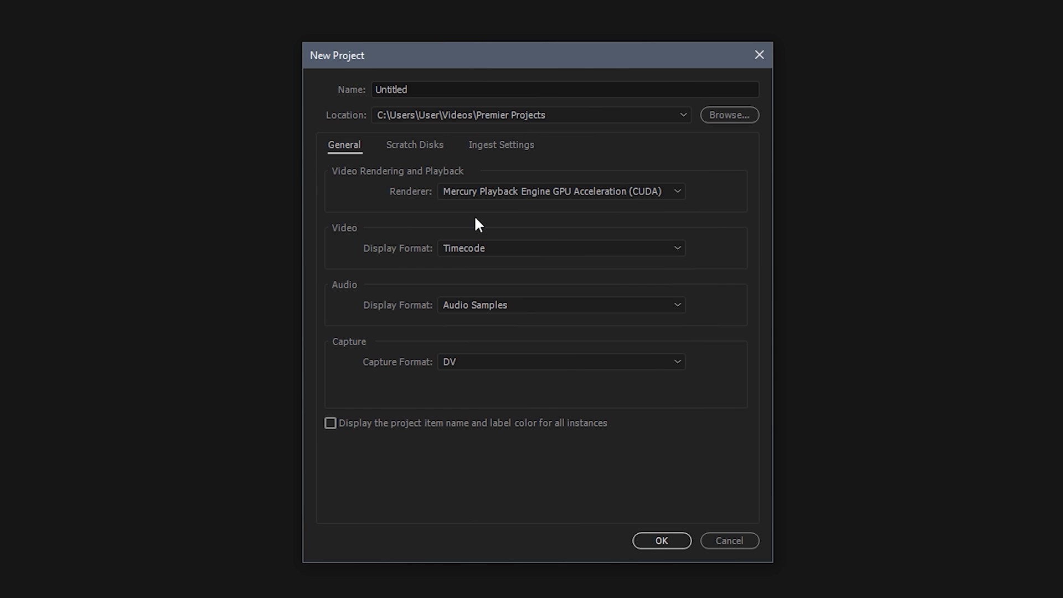
Step: Check the playback renderer, then review the Scratch Disks, Ingest Settings and General tabs
{"action": "left_click", "coordinate": [471, 191]}
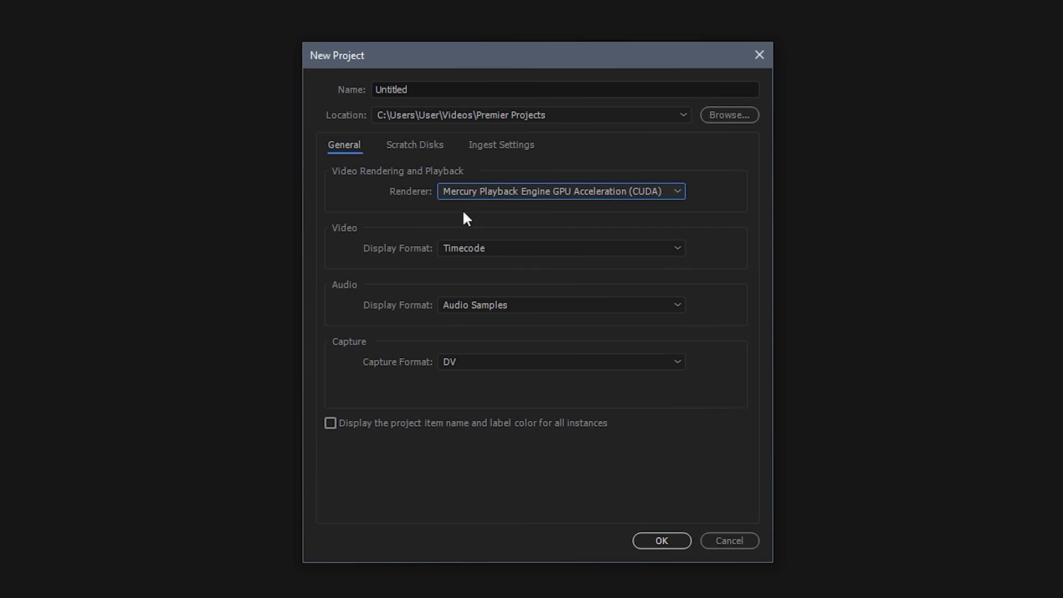
{"action": "left_click", "coordinate": [417, 145]}
{"action": "left_click", "coordinate": [487, 146]}
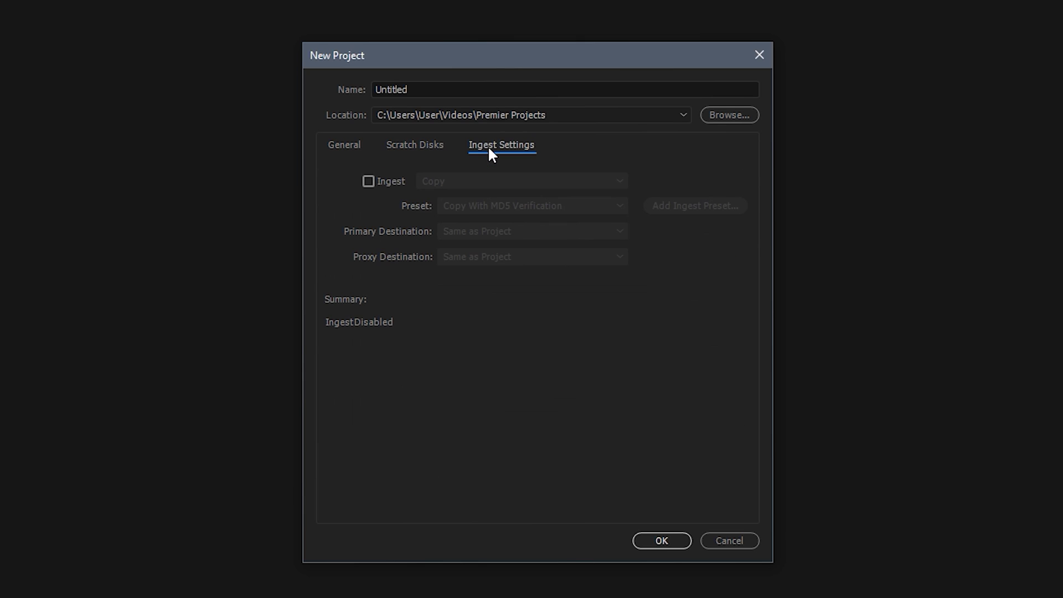
{"action": "left_click", "coordinate": [346, 144]}
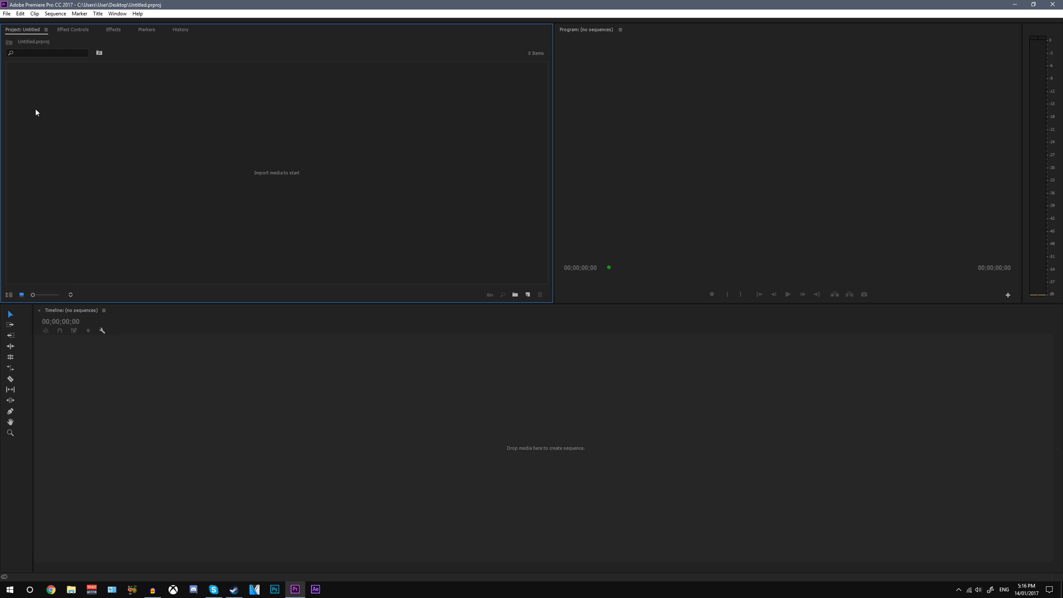
Step: Create a new sequence from the Project panel using the Custom 1440p60 preset, named Sequence 01
{"action": "right_click", "coordinate": [37, 113]}
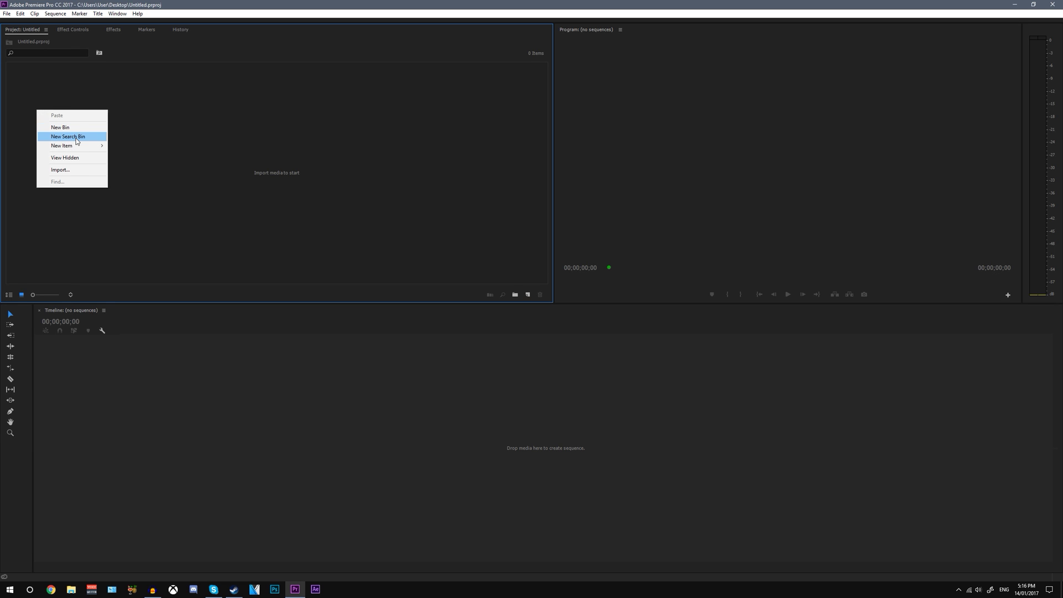
{"action": "mouse_move", "coordinate": [80, 145]}
{"action": "left_click", "coordinate": [129, 144]}
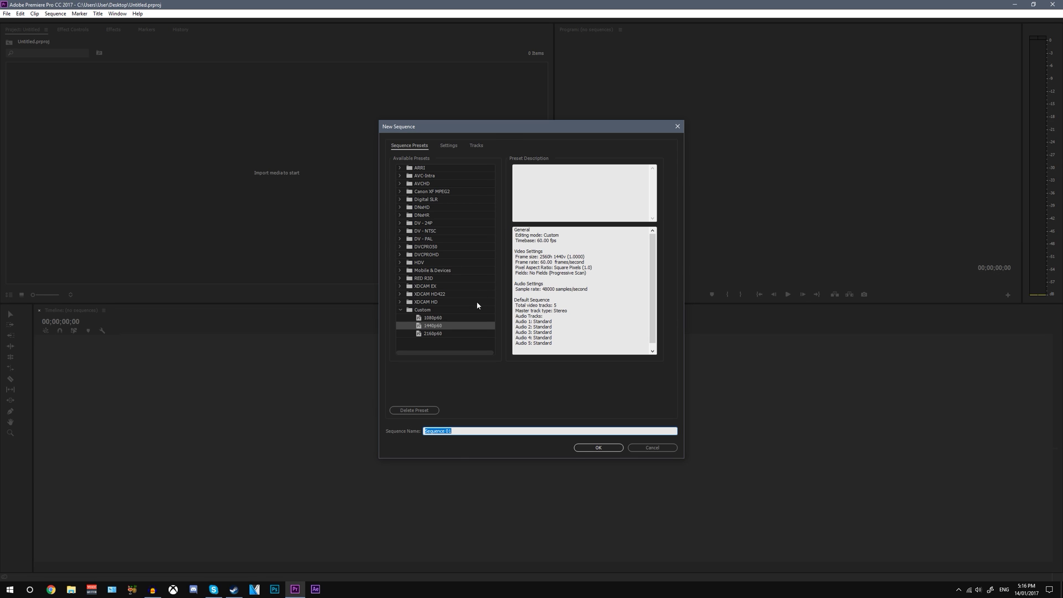
{"action": "left_click", "coordinate": [455, 430]}
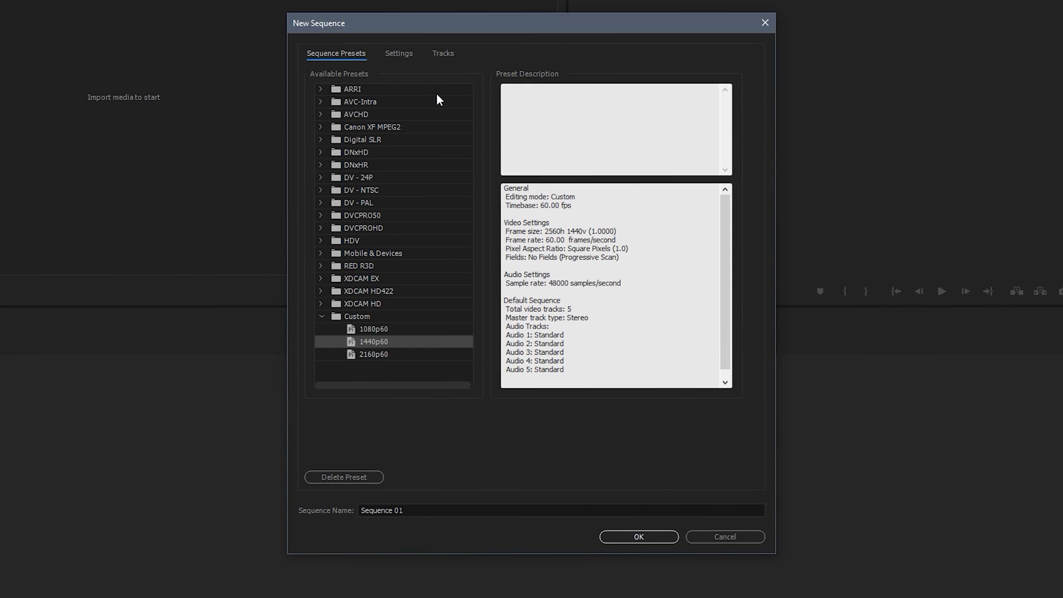
Step: Show the Settings tab to confirm 2560x1440, 60 fps and 48000 Hz audio
{"action": "left_click", "coordinate": [408, 56]}
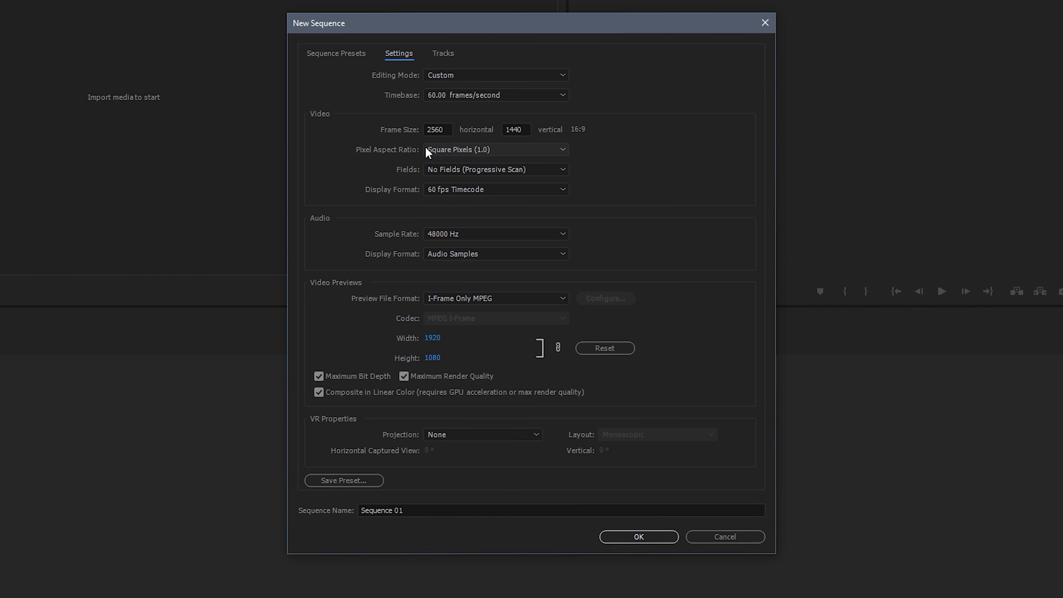
{"action": "left_click", "coordinate": [483, 169]}
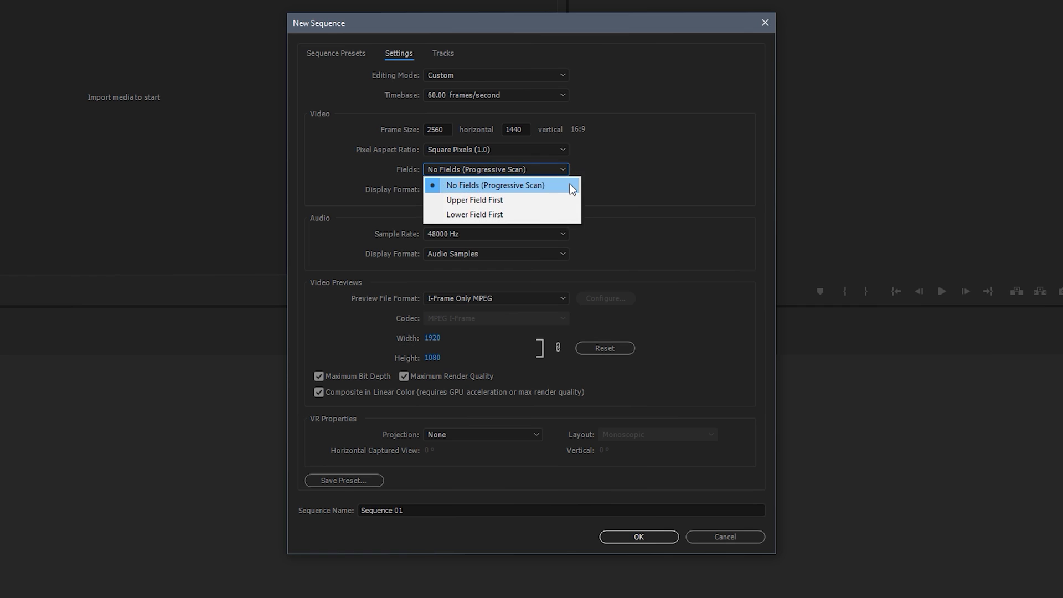
{"action": "left_click", "coordinate": [641, 187]}
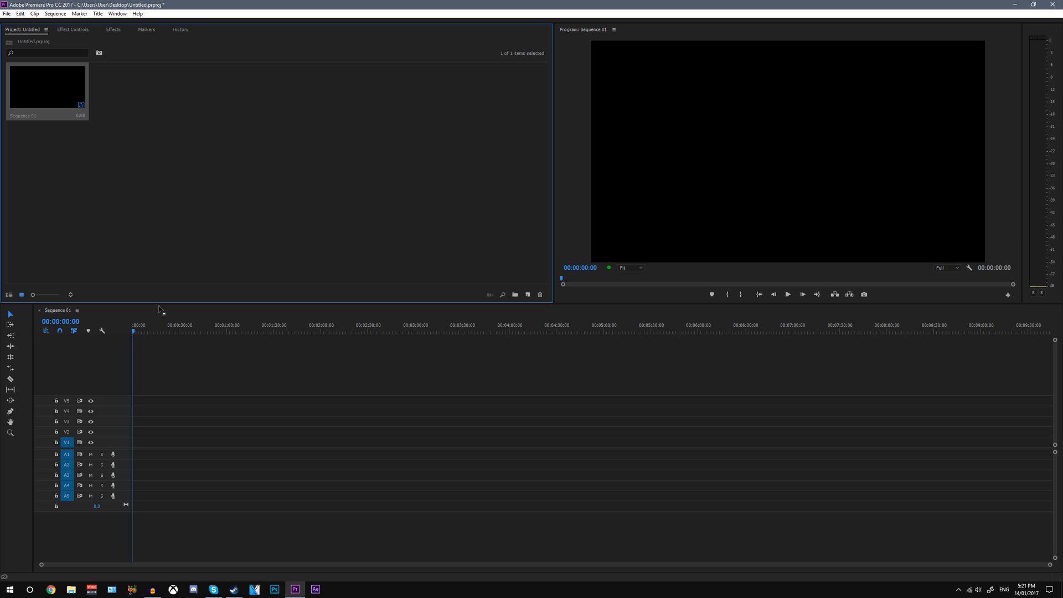
Step: Bring up the File menu to start exporting Sequence 01
{"action": "left_click", "coordinate": [7, 14]}
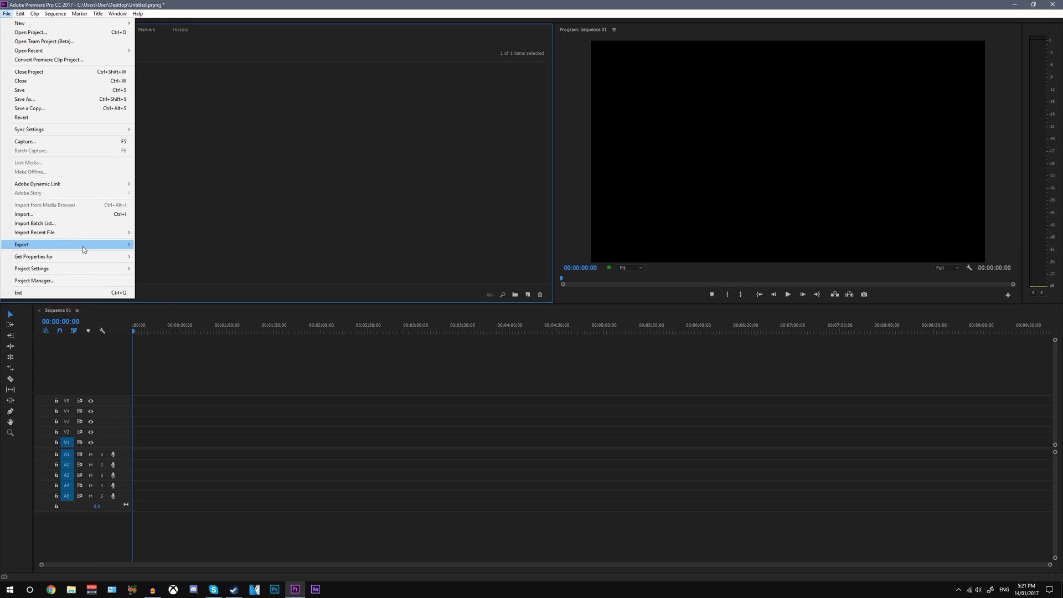
Step: Choose File > Export > Media to bring up Export Settings for Sequence 01
{"action": "mouse_move", "coordinate": [110, 246]}
{"action": "left_click", "coordinate": [171, 244]}
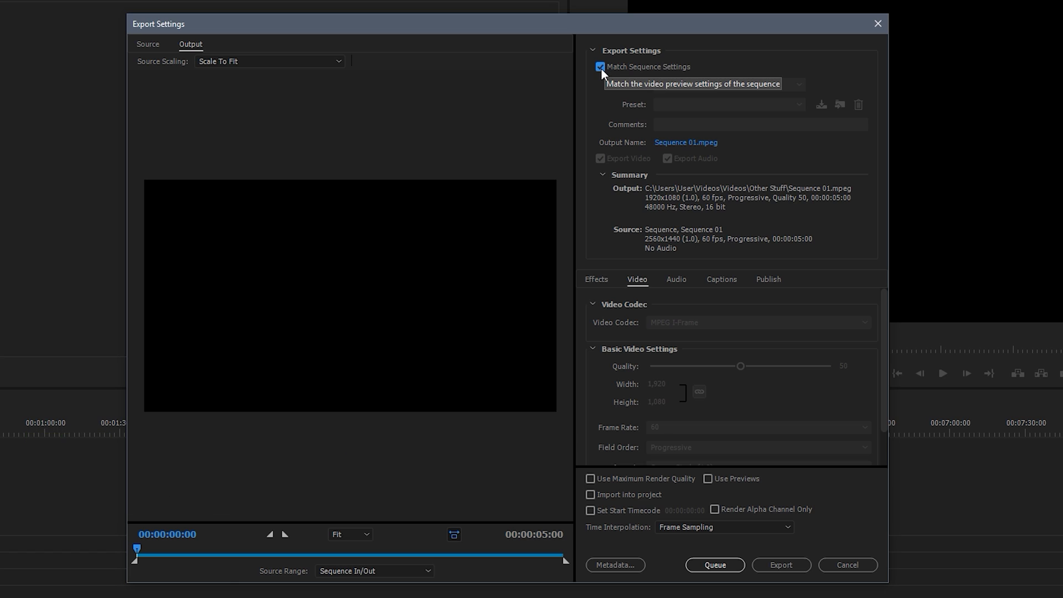
Step: Turn off Match Sequence Settings and select the H.264 YouTube 1080p HD preset
{"action": "left_click", "coordinate": [600, 66]}
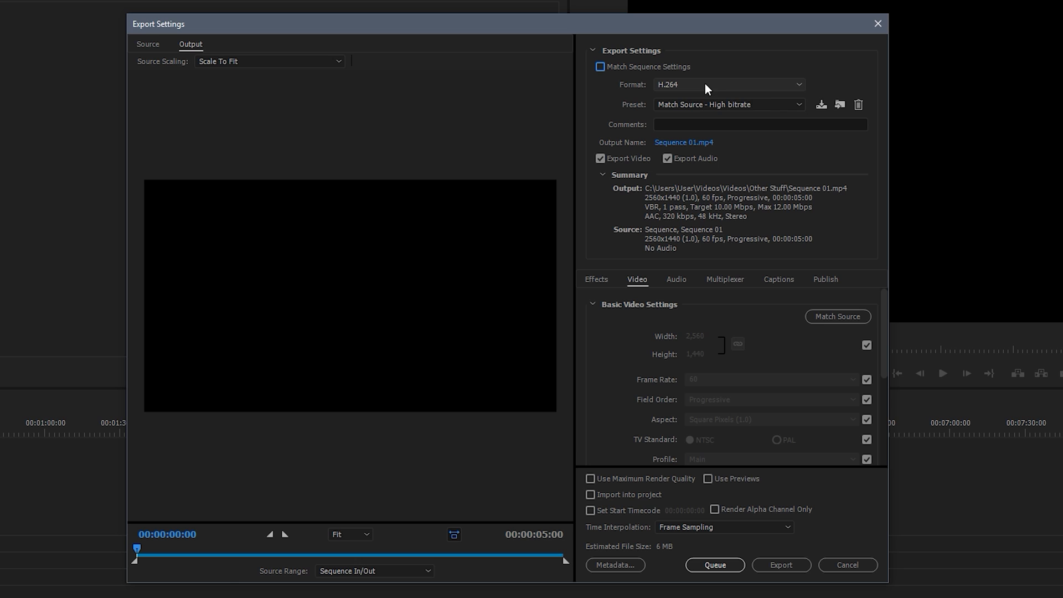
{"action": "left_click", "coordinate": [699, 102]}
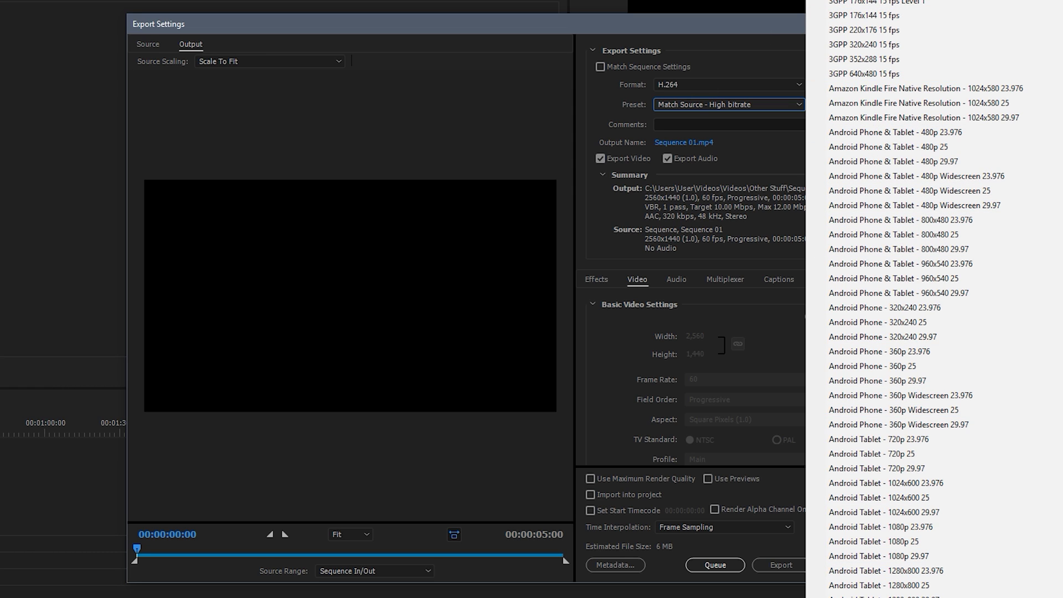
{"action": "scroll", "coordinate": [821, 595], "scroll_direction": "down", "scroll_amount": 15}
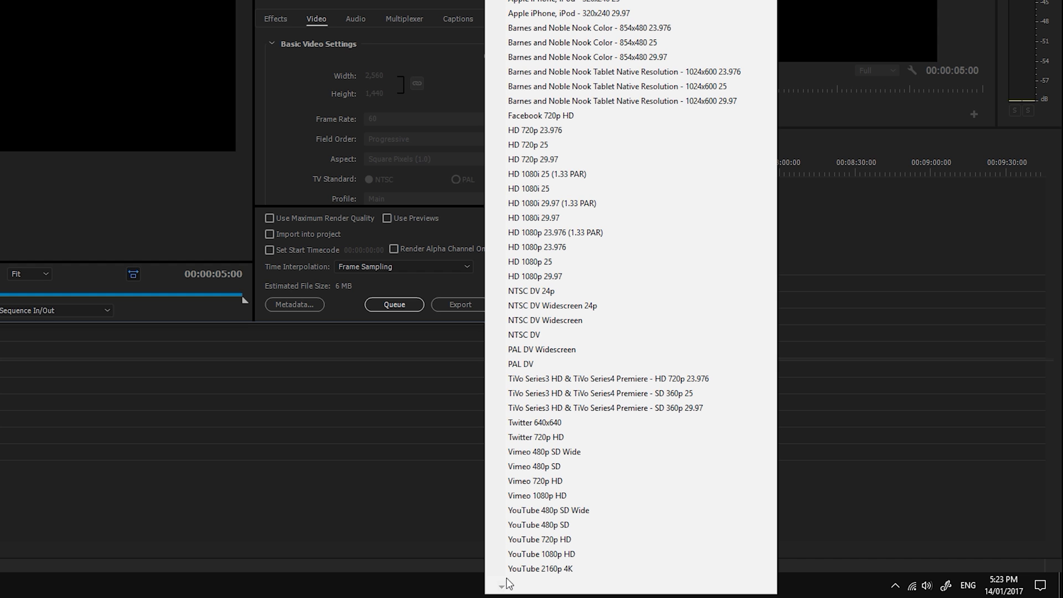
{"action": "left_click", "coordinate": [523, 553]}
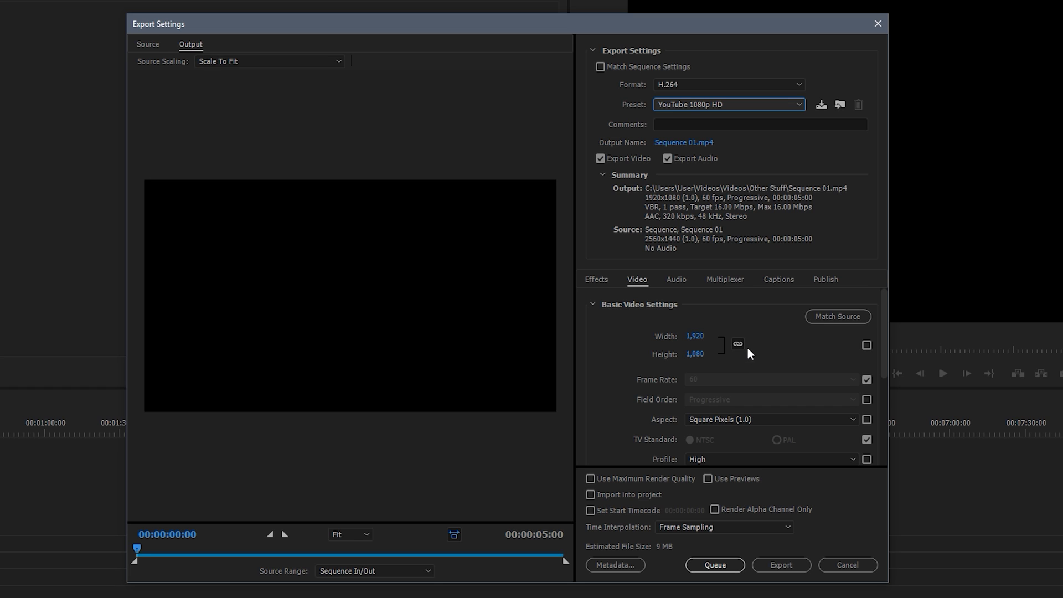
Step: Set the H.264 Level to 5.1 and enable Render at Maximum Depth
{"action": "scroll", "coordinate": [747, 352], "scroll_direction": "down", "scroll_amount": 3}
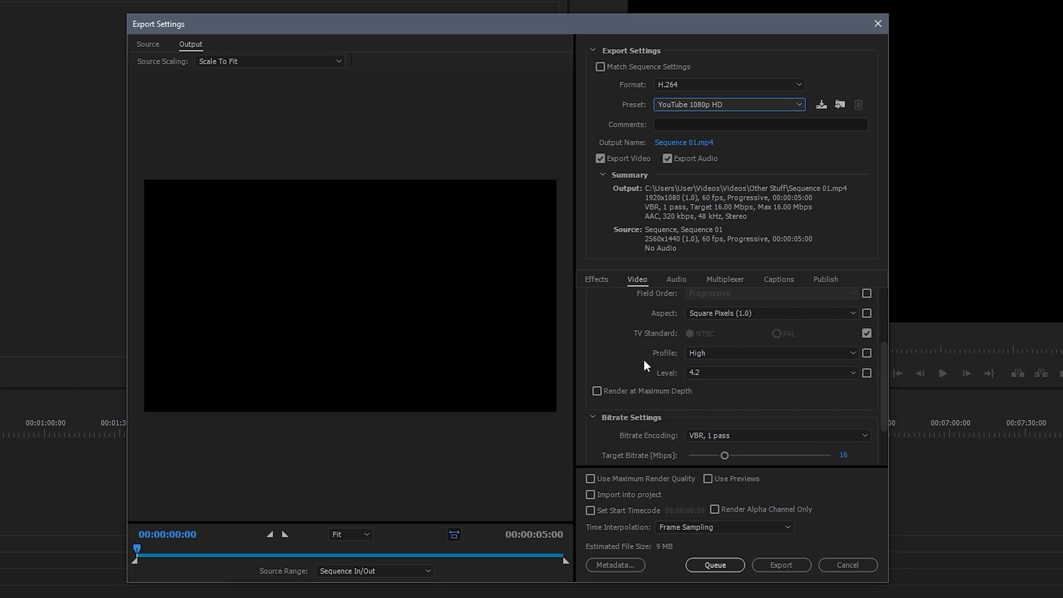
{"action": "left_click", "coordinate": [728, 373]}
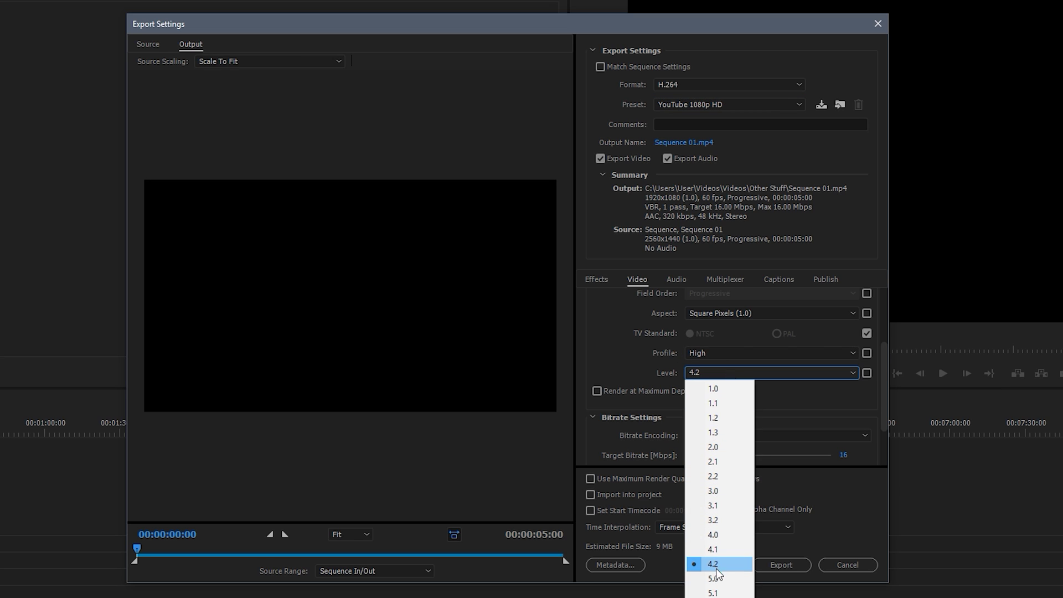
{"action": "left_click", "coordinate": [714, 592]}
{"action": "scroll", "coordinate": [647, 347], "scroll_direction": "down", "scroll_amount": 4}
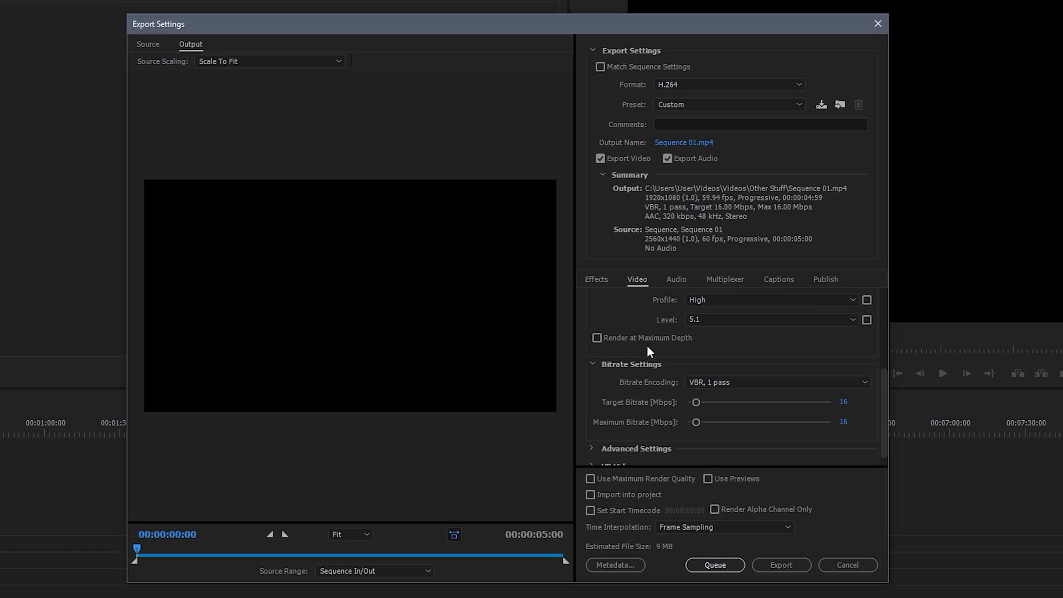
{"action": "left_click", "coordinate": [598, 337]}
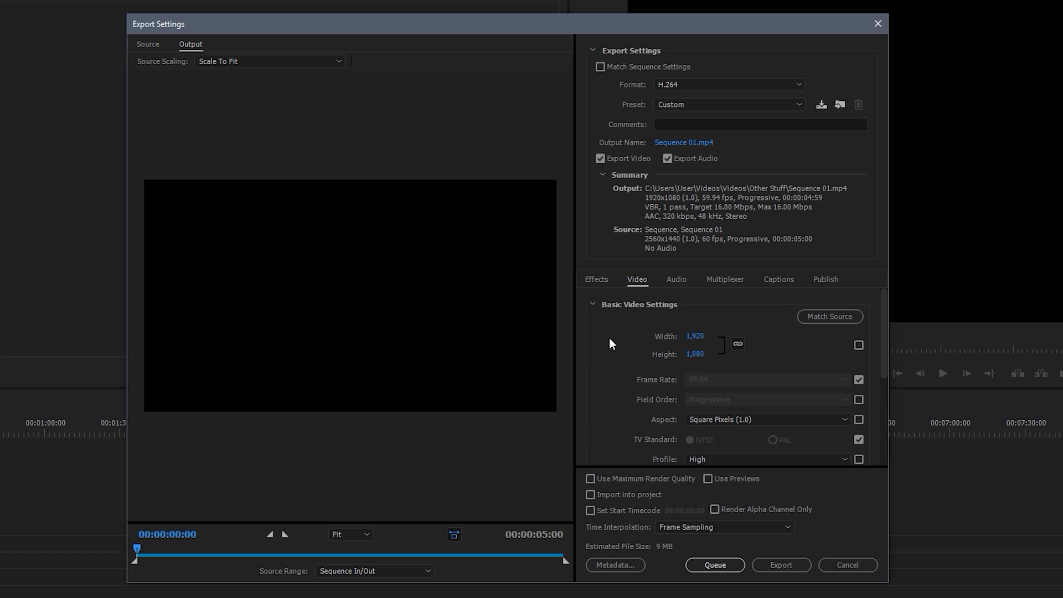
{"action": "left_click", "coordinate": [592, 304]}
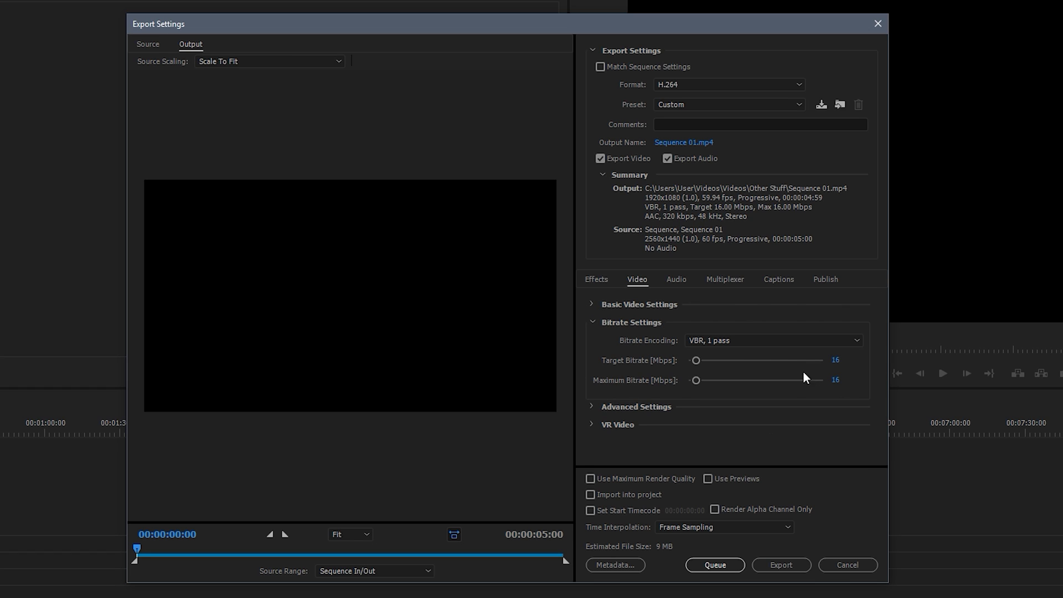
{"action": "left_click", "coordinate": [775, 344]}
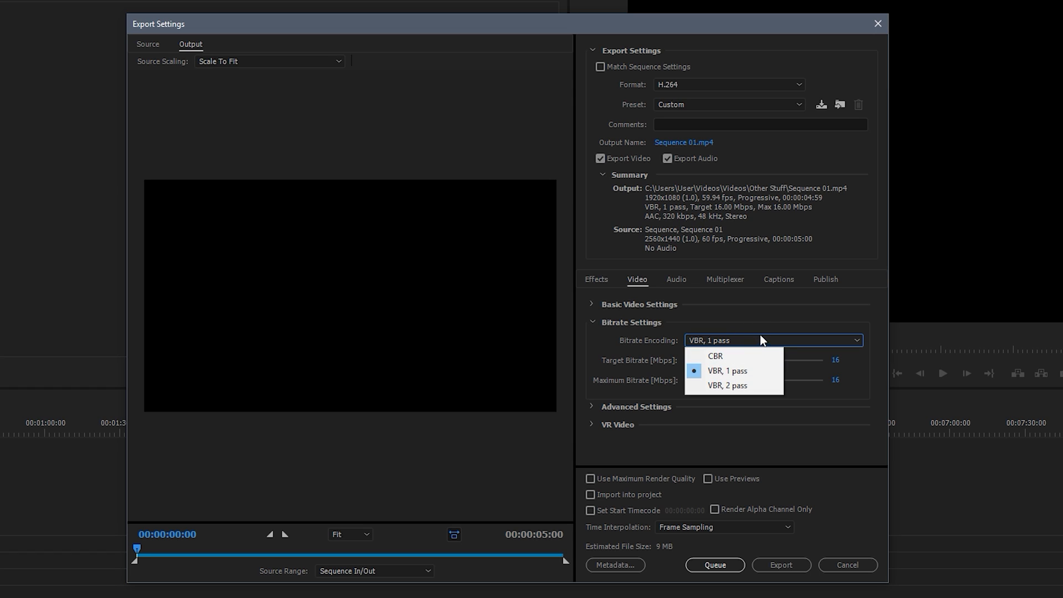
{"action": "left_click", "coordinate": [765, 321]}
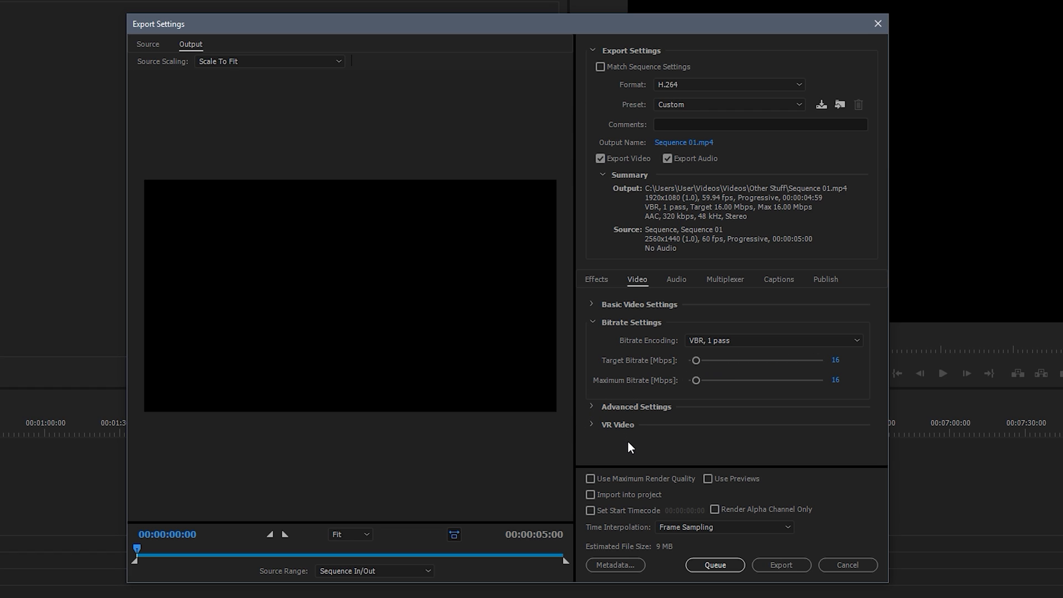
Step: Enable Use Maximum Render Quality and expand the Advanced Settings section
{"action": "left_click", "coordinate": [591, 479]}
{"action": "left_click", "coordinate": [591, 408]}
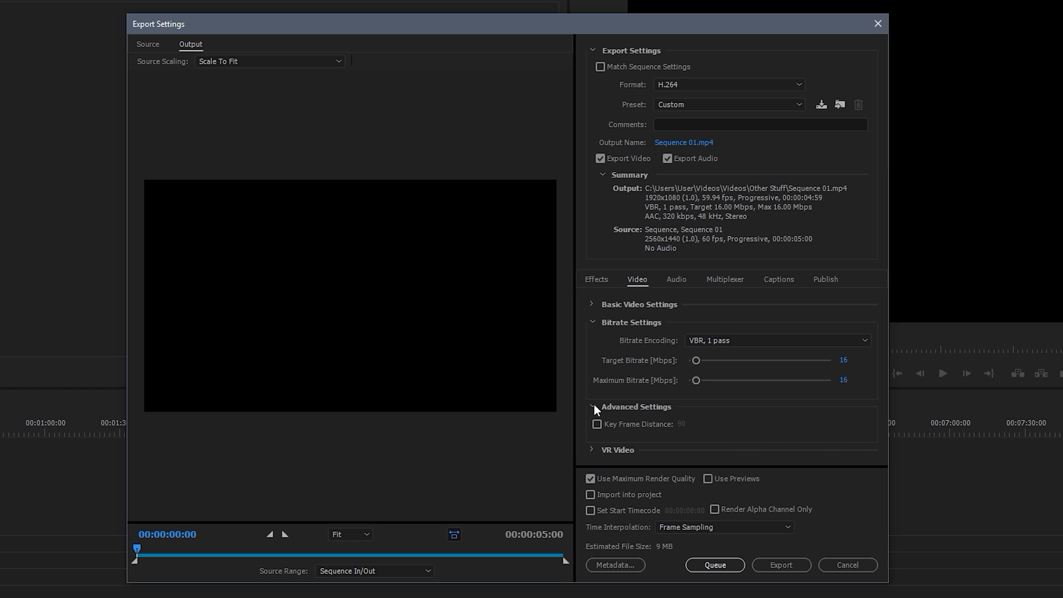